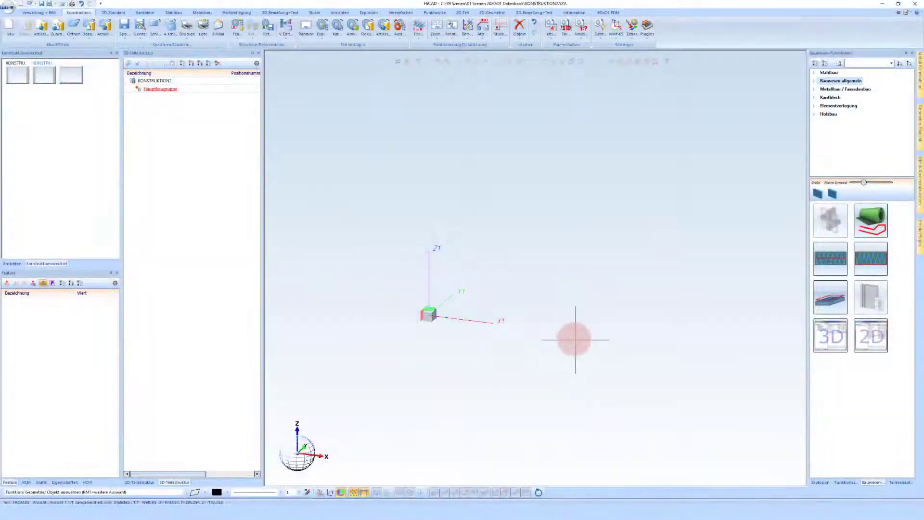
Switch the ribbon to the Metallbau tab to show the facade construction functions.
click(202, 12)
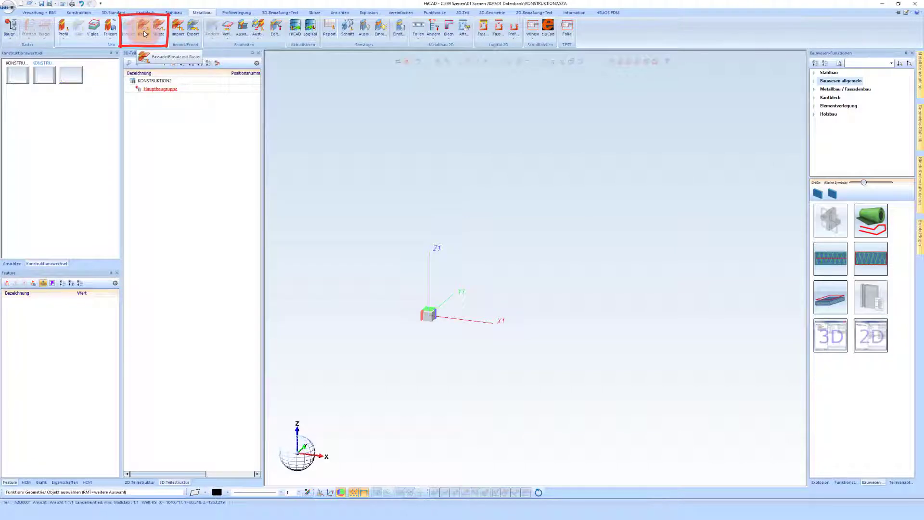
Start a LogiKal Raster facade element using 'vorhandenes Projekt verwenden'.
click(145, 33)
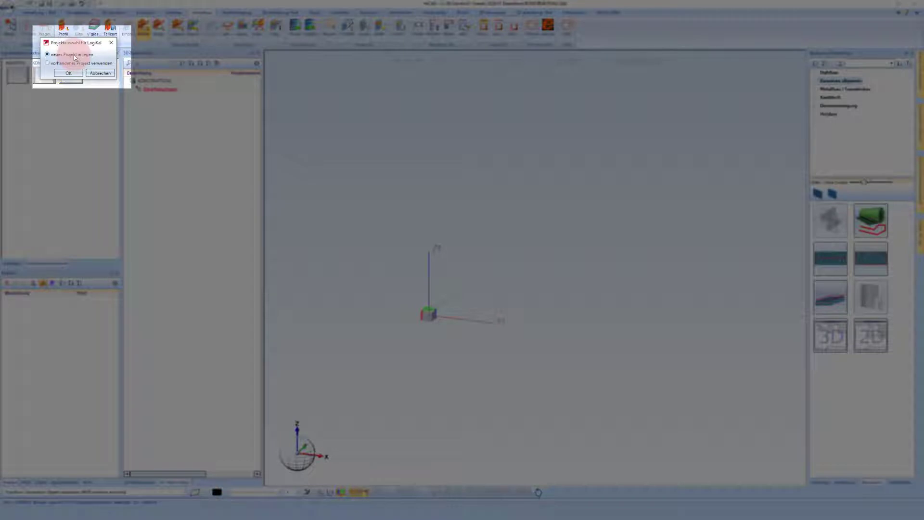
click(67, 63)
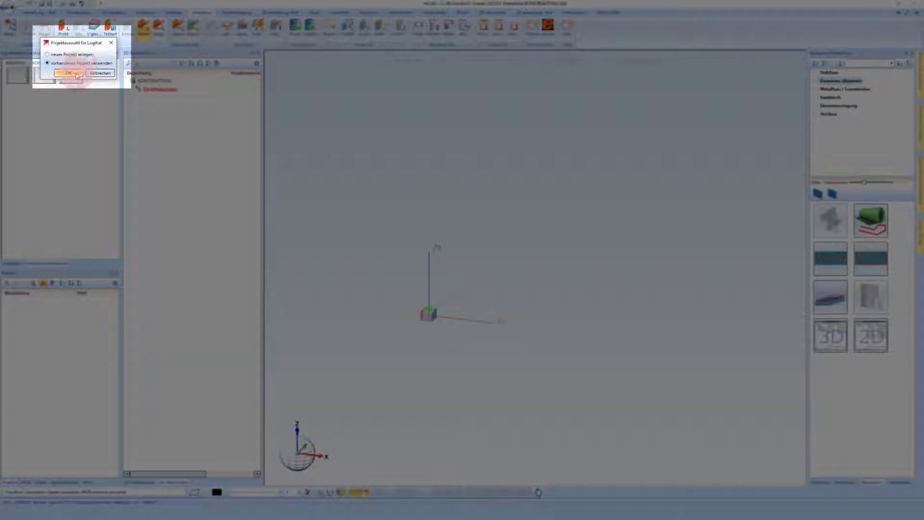
click(77, 75)
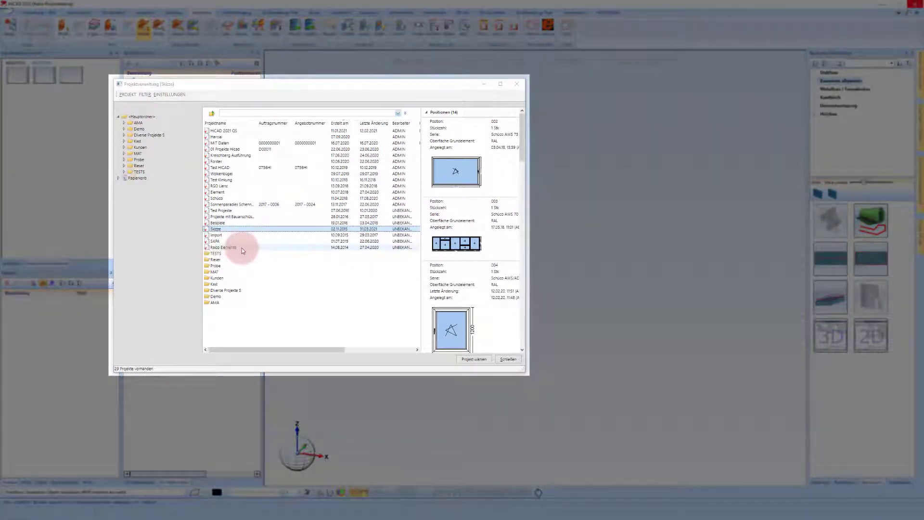
Open the Schüco project from LogiKal's Projektverwaltung list.
click(222, 200)
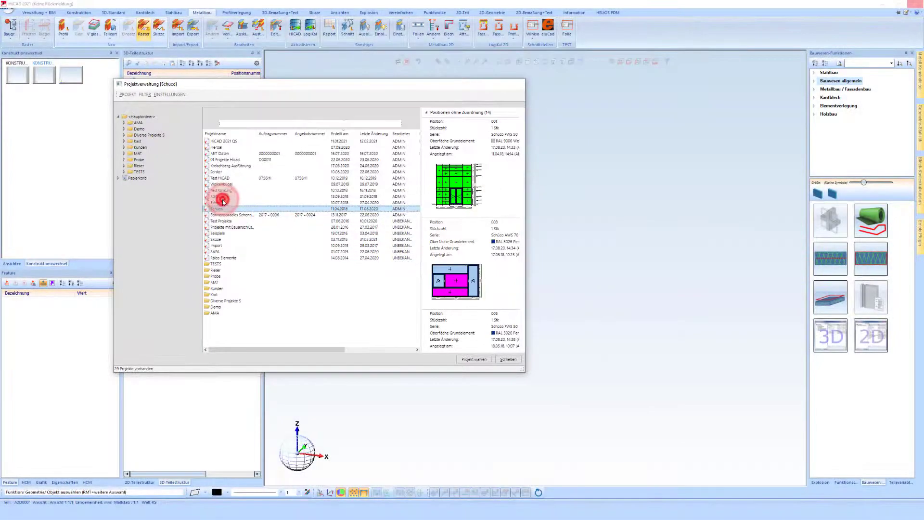
double_click(223, 199)
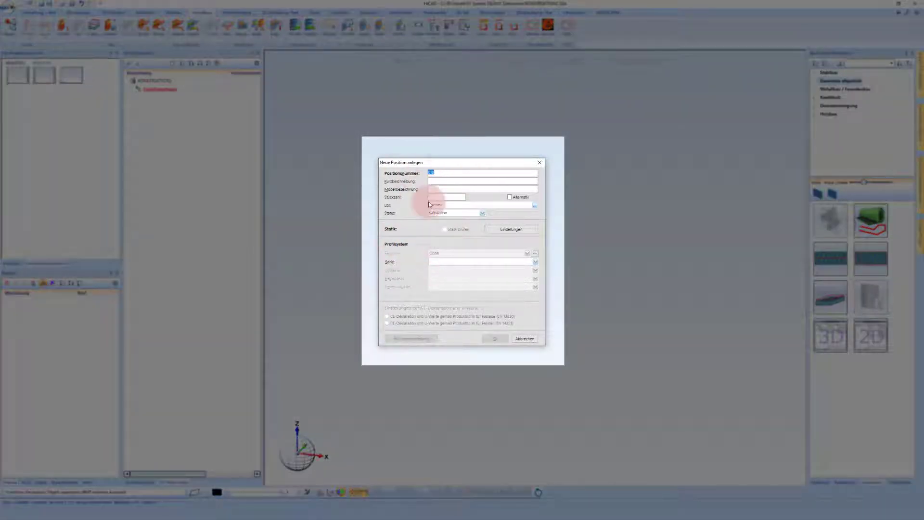
Create position 018 with the Schüco FWS 50 series and the Standard rule package.
click(455, 262)
text(fws)
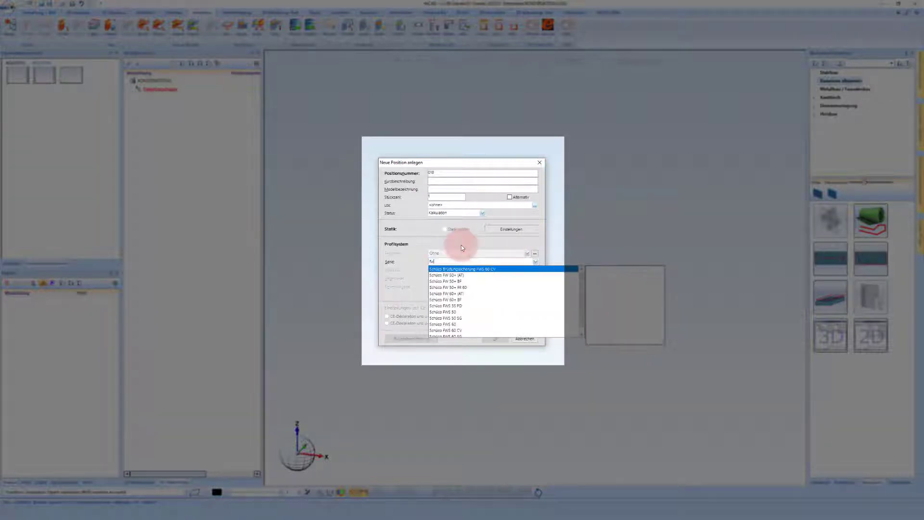
click(457, 281)
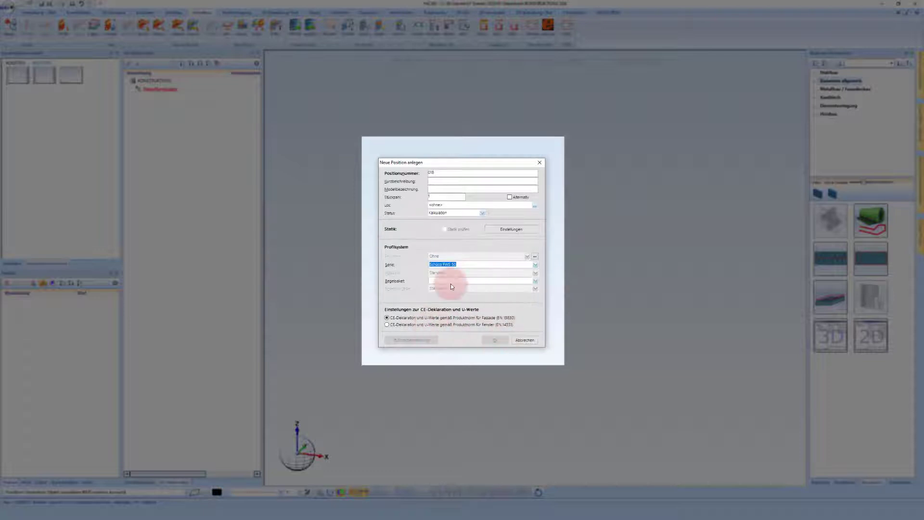
click(454, 281)
click(448, 288)
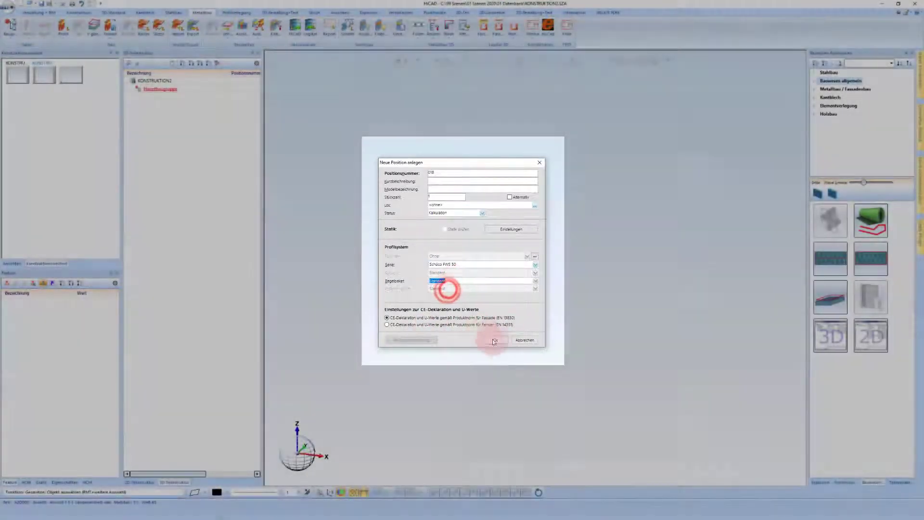
click(501, 343)
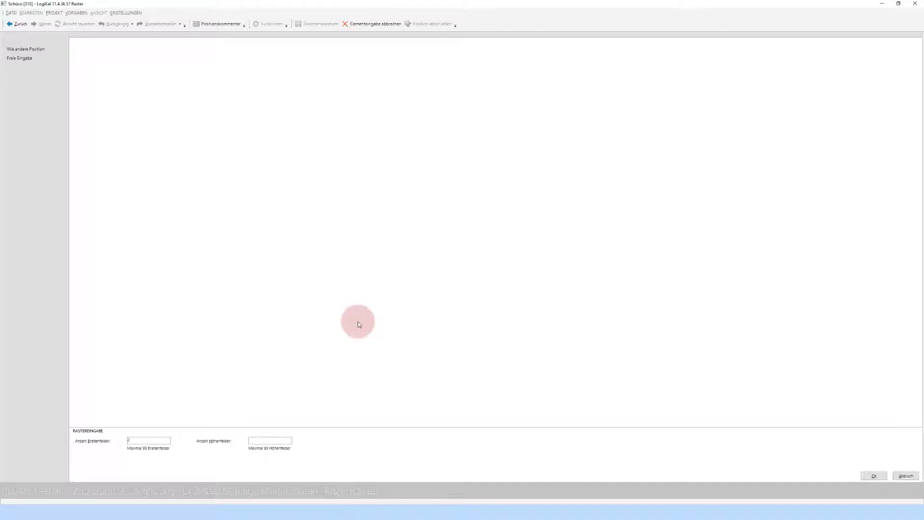
Accept the 2×2 field count and set both bay widths to 1200 mm.
click(871, 475)
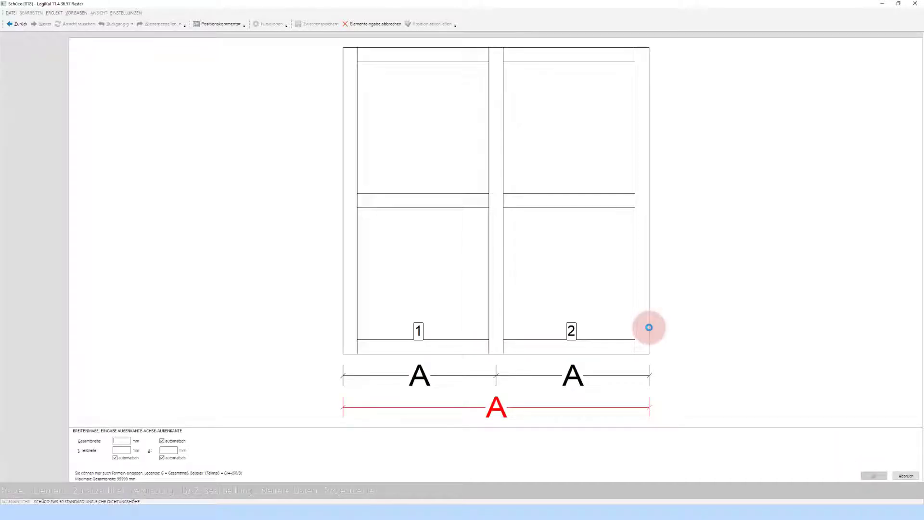
click(122, 450)
text(12)
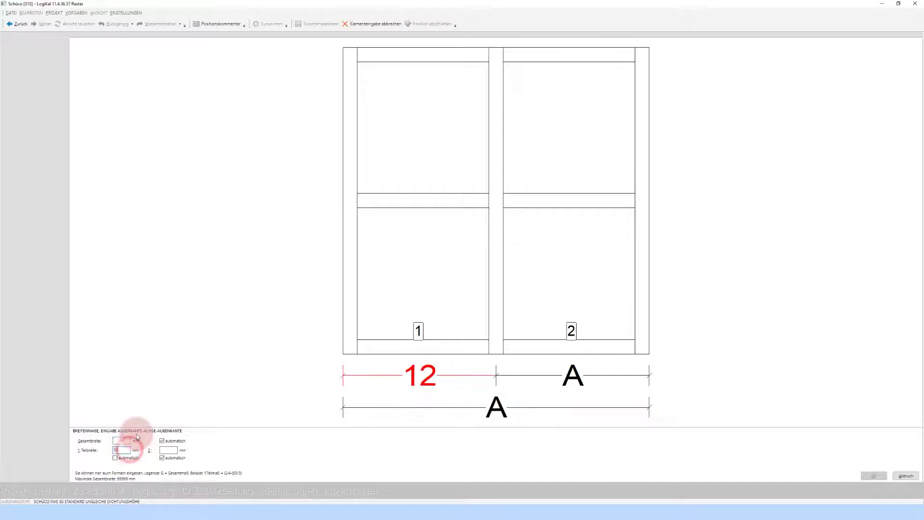
text(00)
key(Tab)
text(1200)
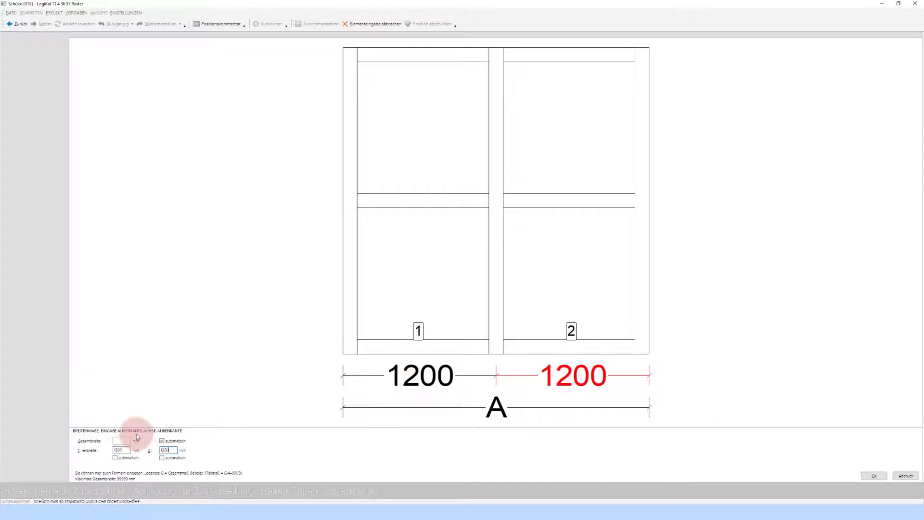
key(Return)
Set the row heights to 1500 mm and 1000 mm.
key(Tab)
text(1)
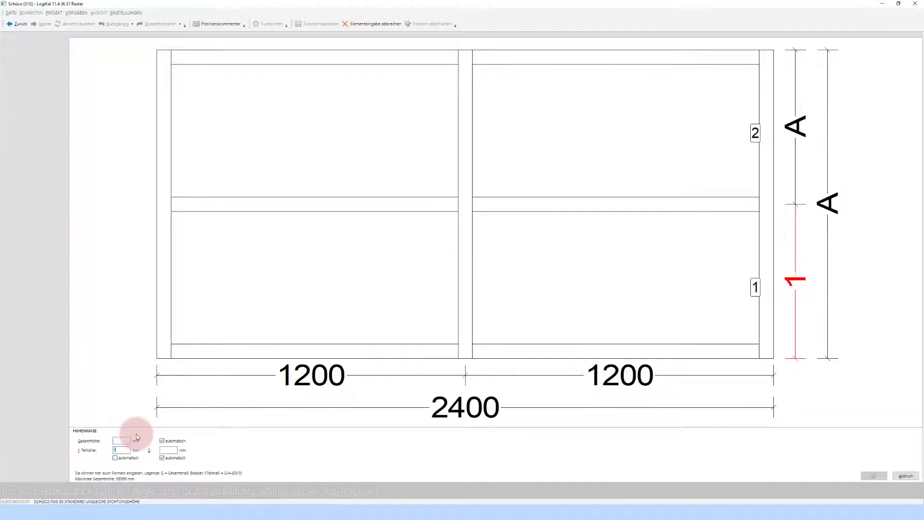
text(500)
key(Tab)
text(1000)
key(Return)
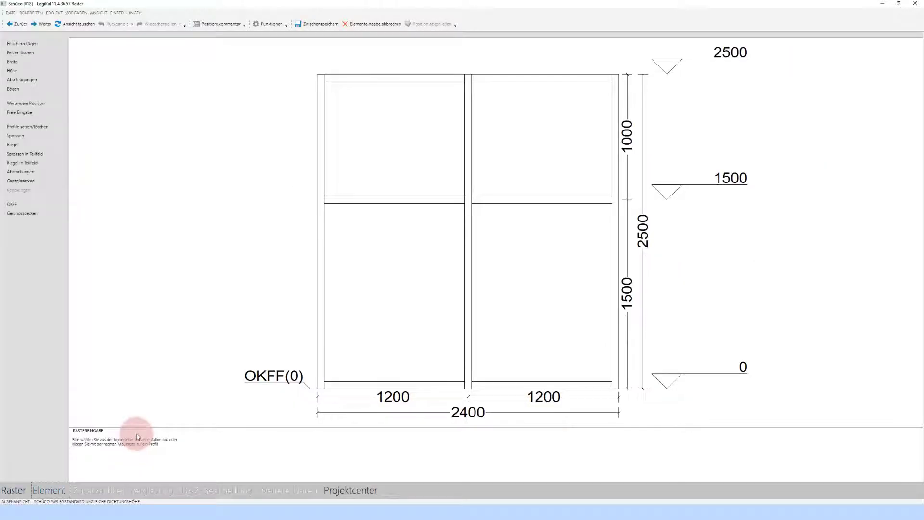
Apply one Verbindungsvariante to all transoms, then proceed to Zusatzartikel.
key(Return)
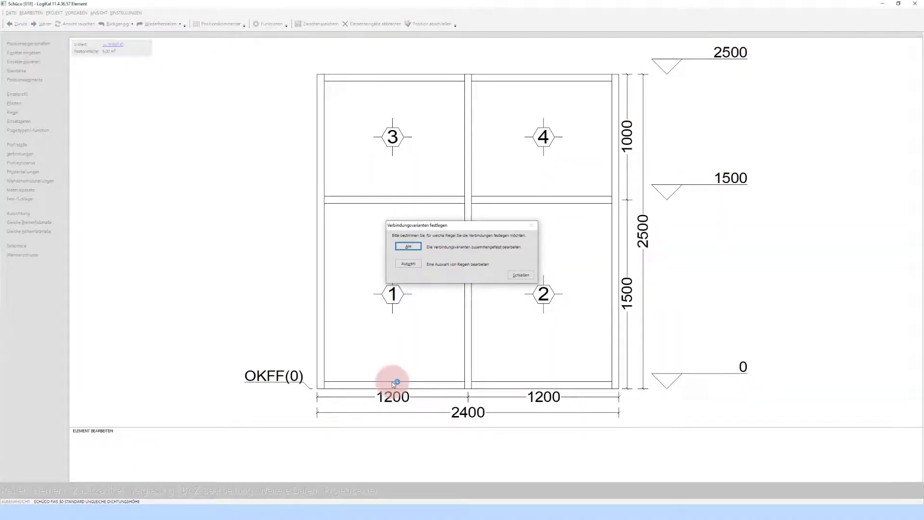
key(Return)
click(446, 292)
click(462, 285)
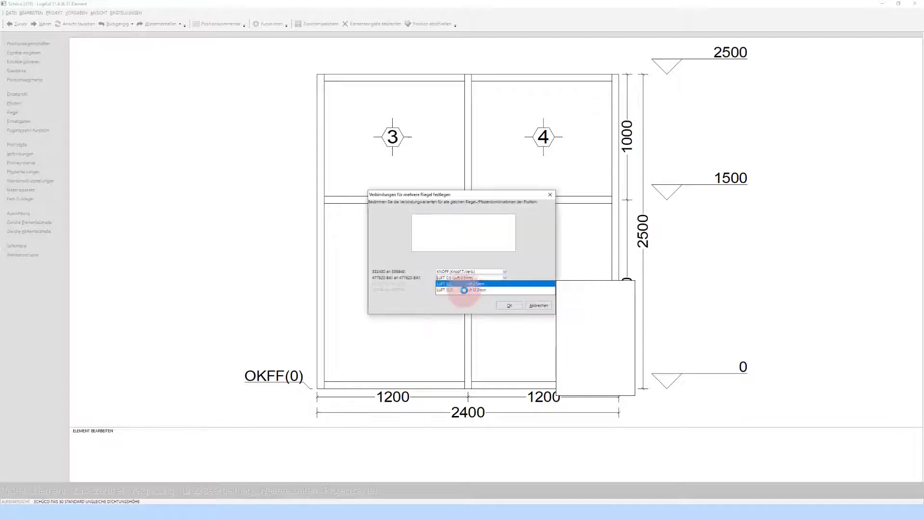
click(480, 288)
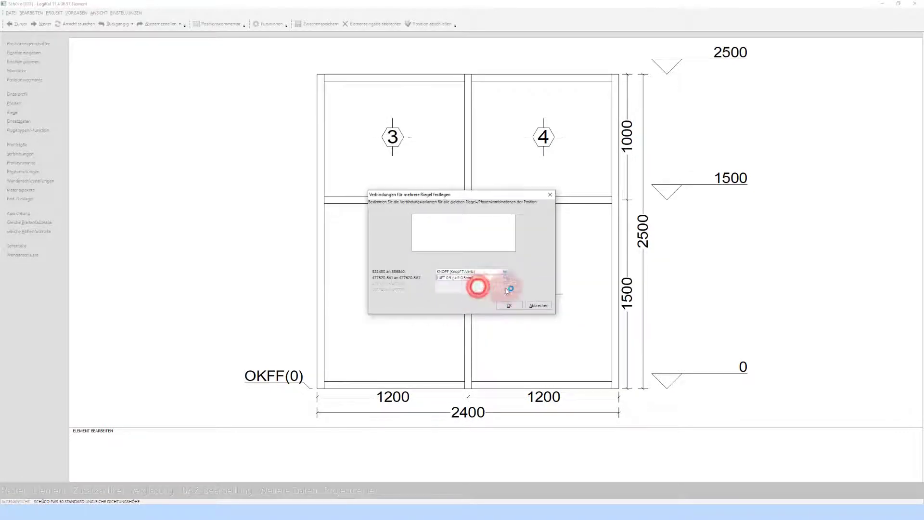
click(511, 304)
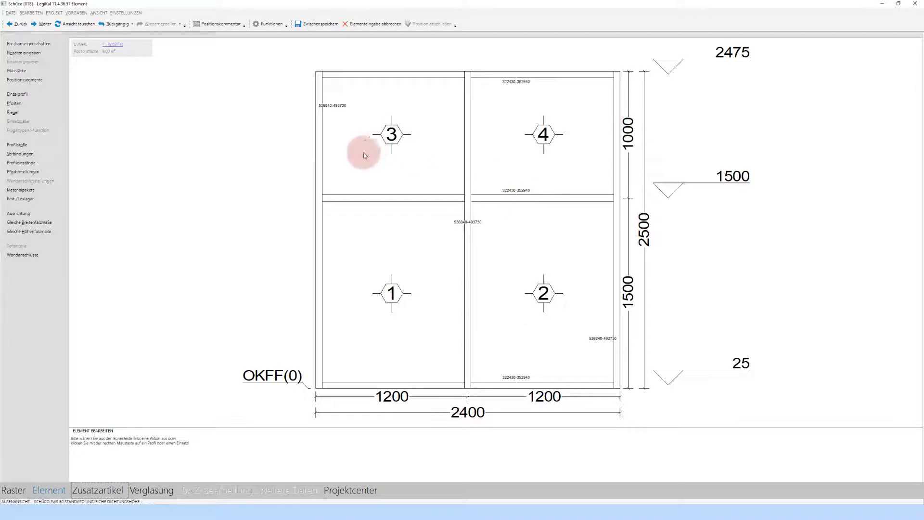
click(42, 24)
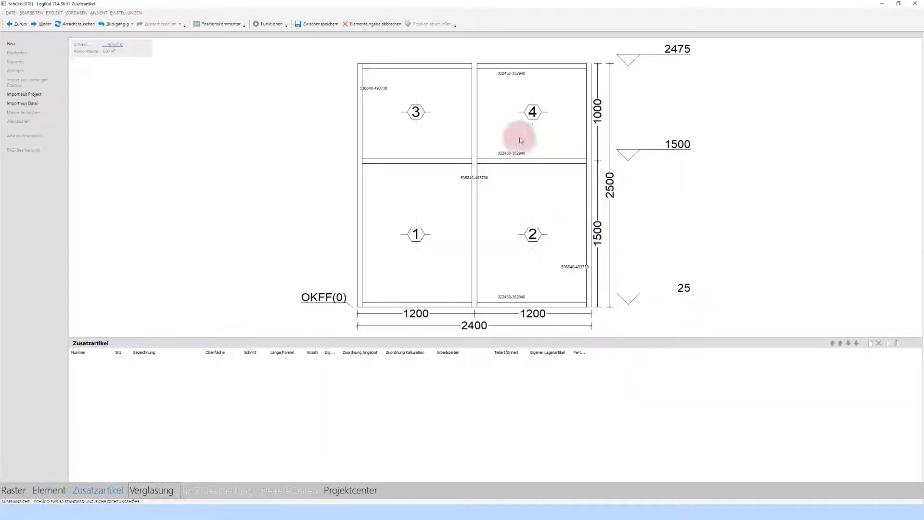
Advance to the glazing stage and apply the 28 mm glass default.
click(48, 25)
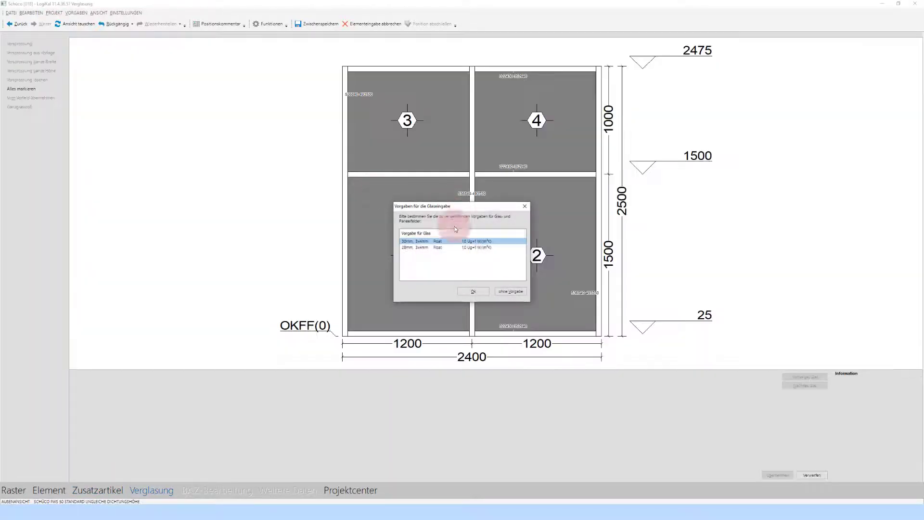
click(439, 248)
double_click(439, 248)
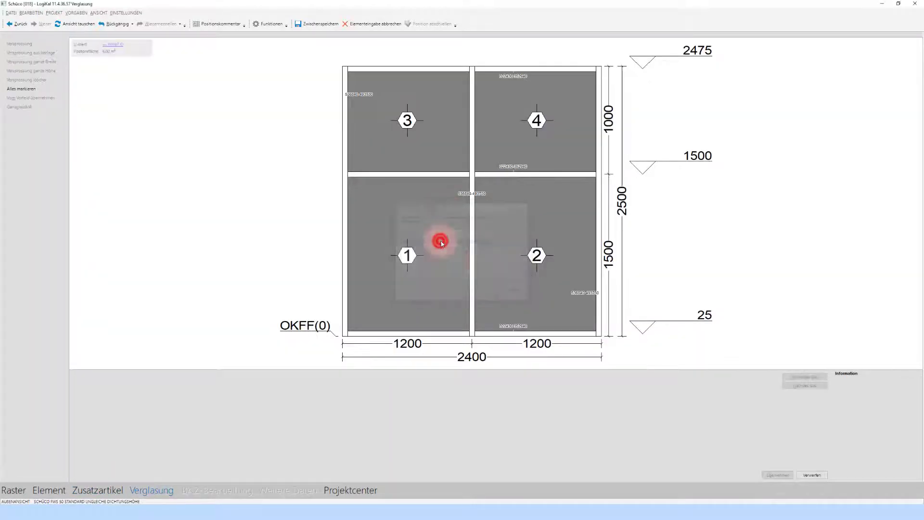
Select the two lower panes 1 and 2 and choose their infill thickness.
click(481, 261)
click(642, 229)
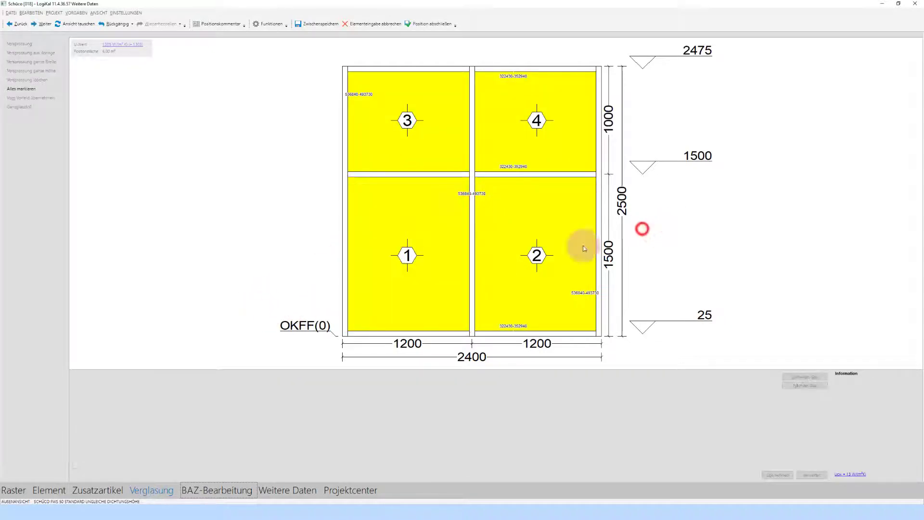
drag(584, 248, 361, 269)
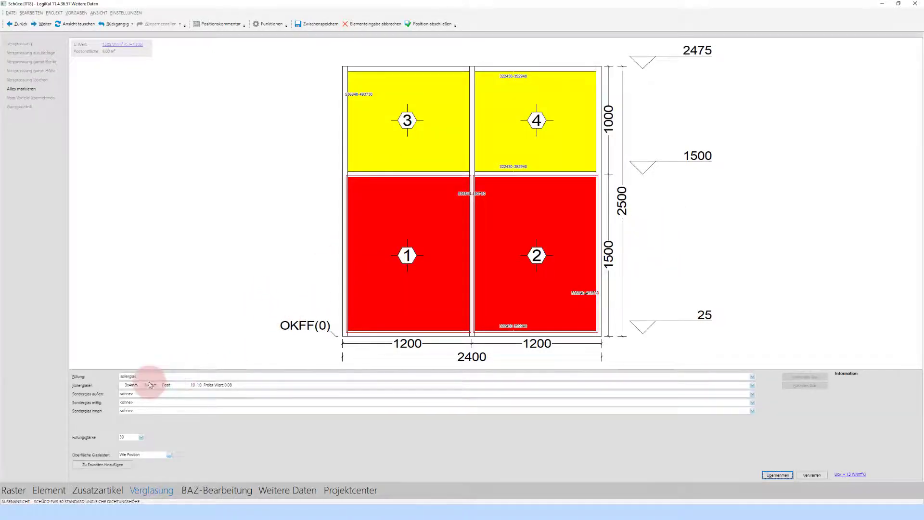
click(141, 437)
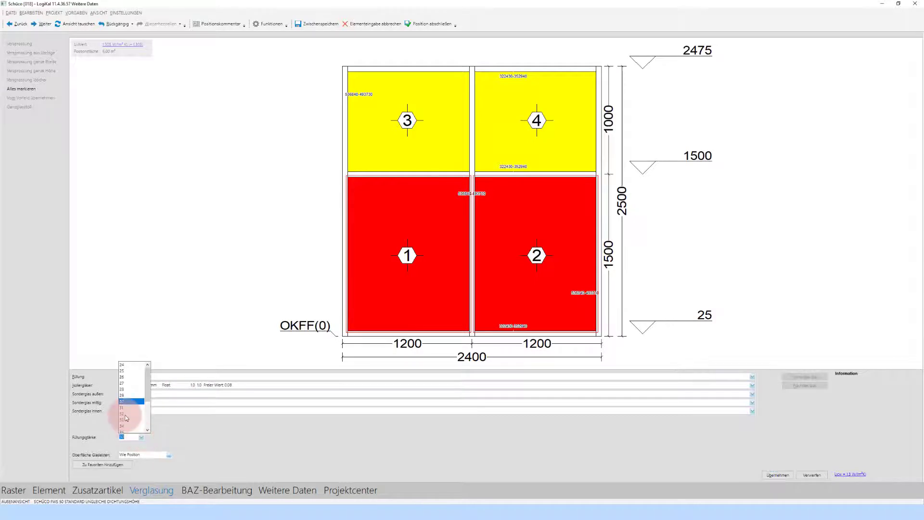
scroll(125, 409, down, 2)
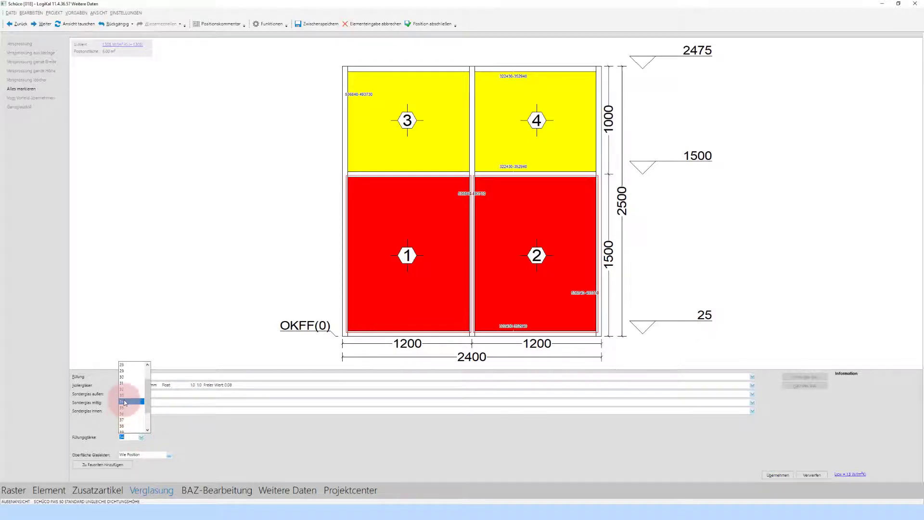
click(124, 402)
click(141, 437)
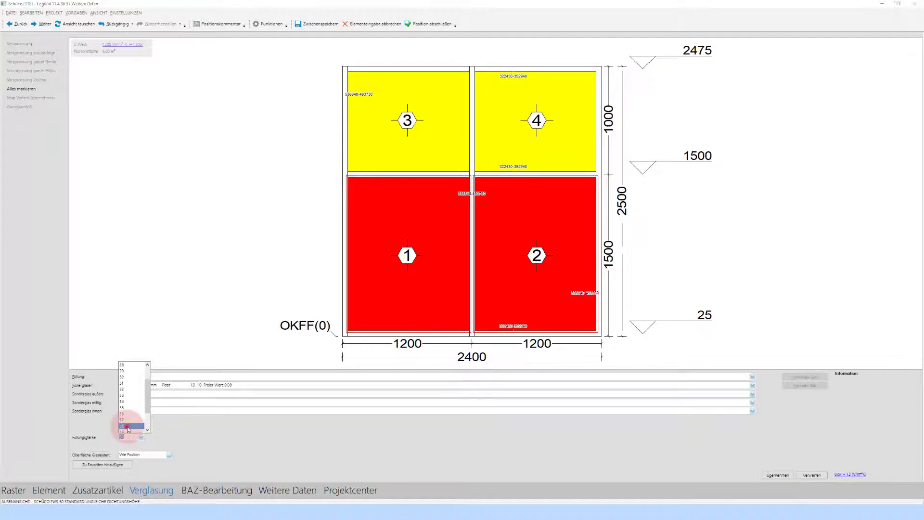
click(127, 426)
Apply the filling with its Füllungsfarbe and advance to BAZ-Bearbeitung.
click(777, 475)
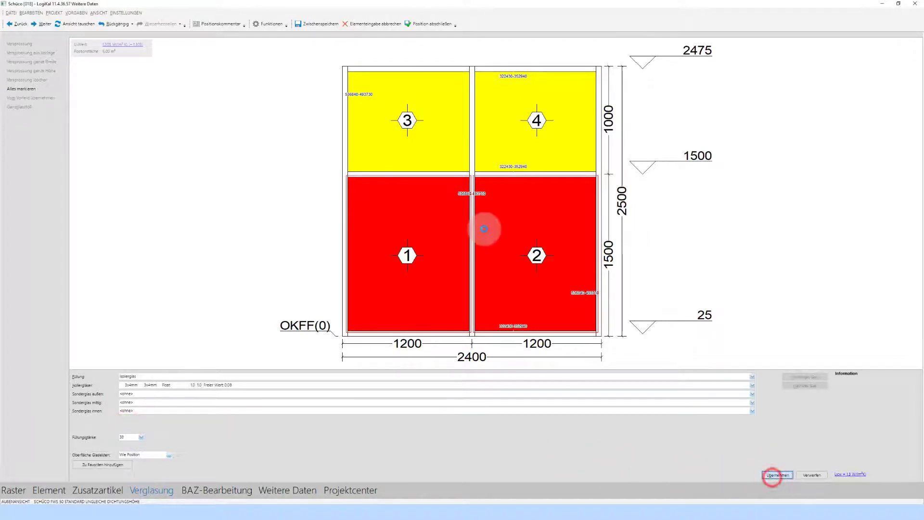
click(444, 266)
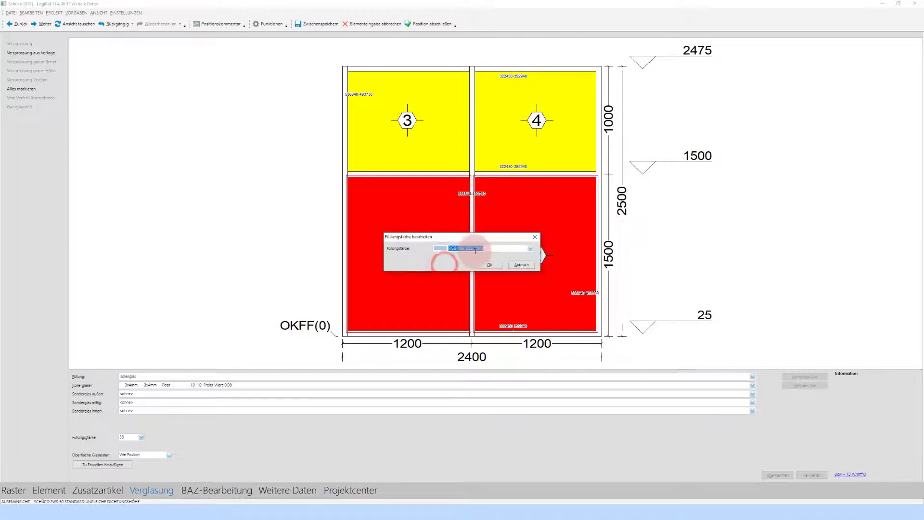
click(494, 267)
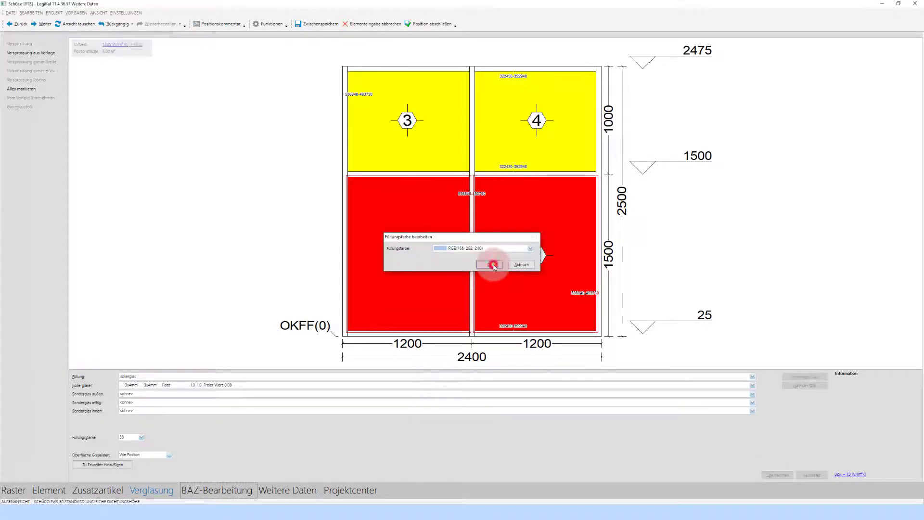
click(38, 26)
click(226, 135)
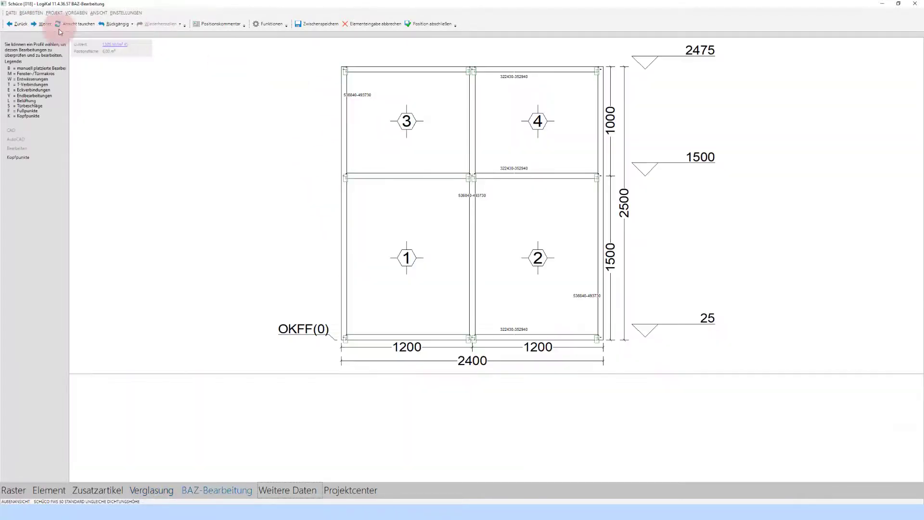
Accept the proposed production times in Weitere Daten and finish position 018's Stückliste.
click(38, 26)
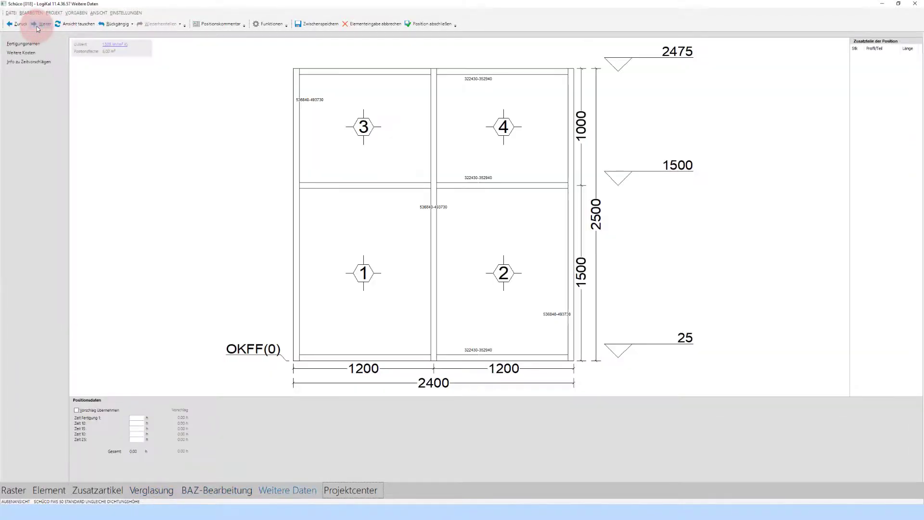
click(121, 292)
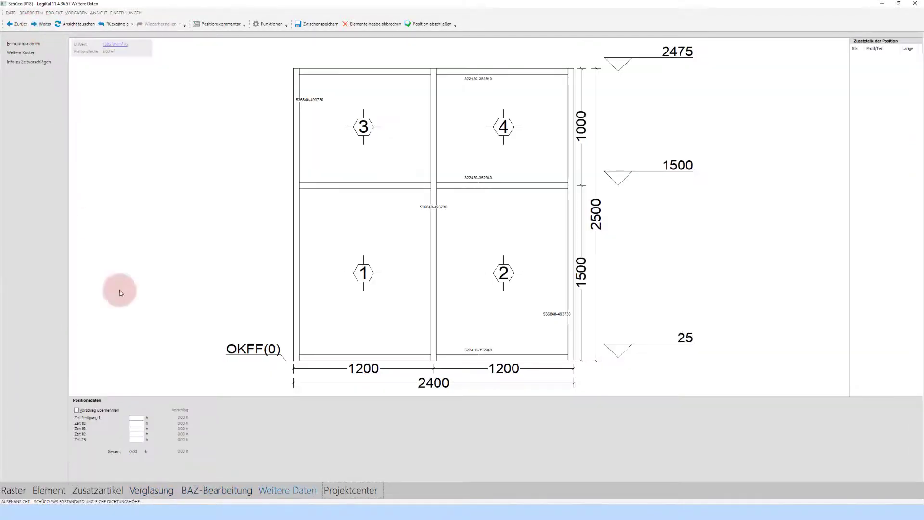
click(113, 409)
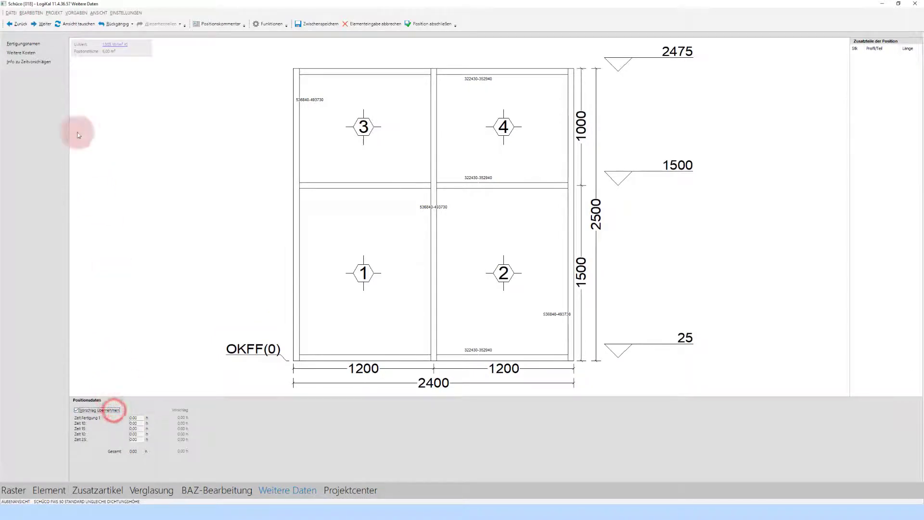
click(41, 24)
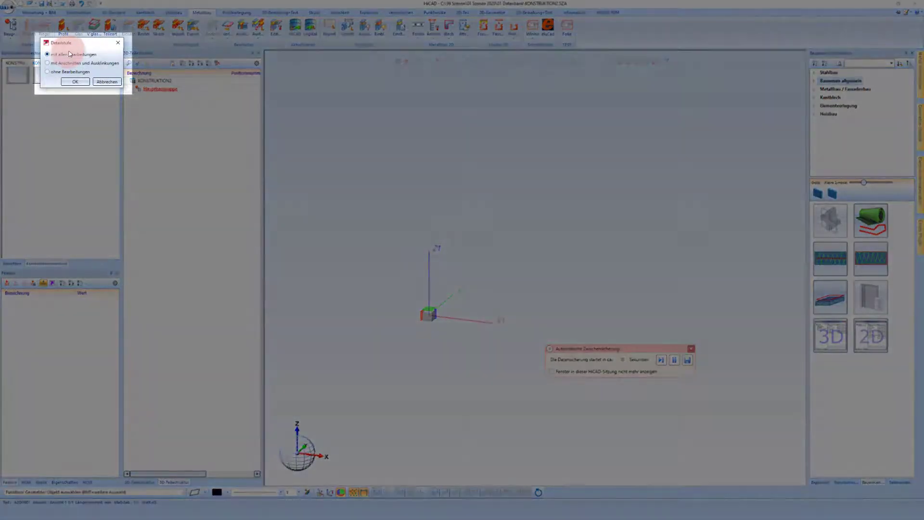
Transfer the element 'mit allen Bearbeitungen', place it, and orbit to inspect it.
click(68, 83)
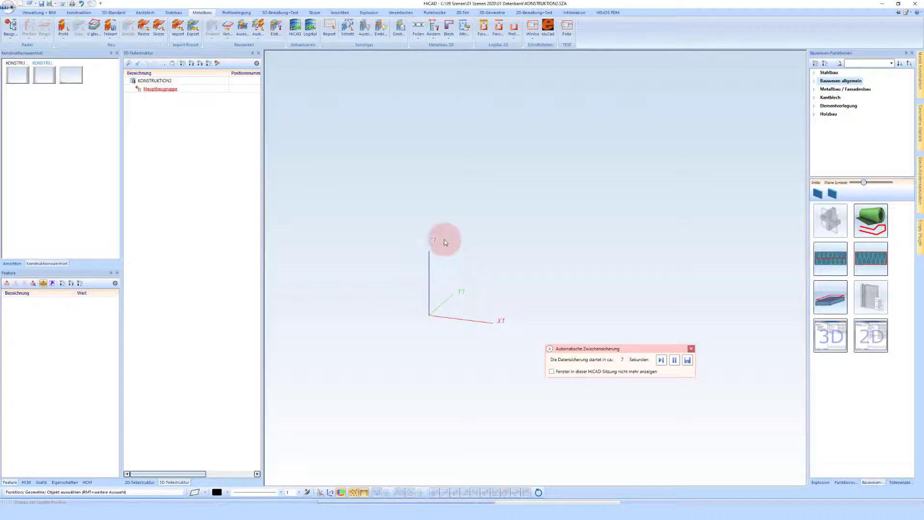
click(461, 276)
scroll(400, 135, up, 2)
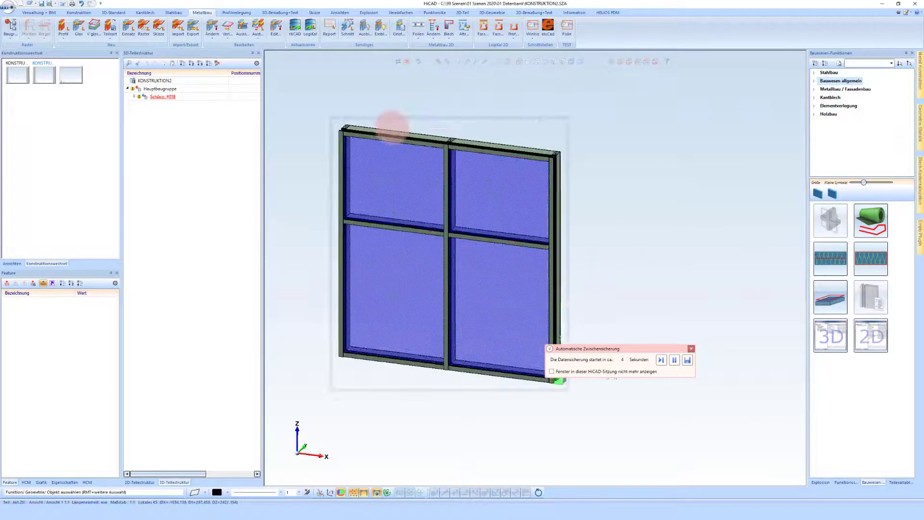
scroll(399, 185, up, 1)
scroll(308, 129, up, 2)
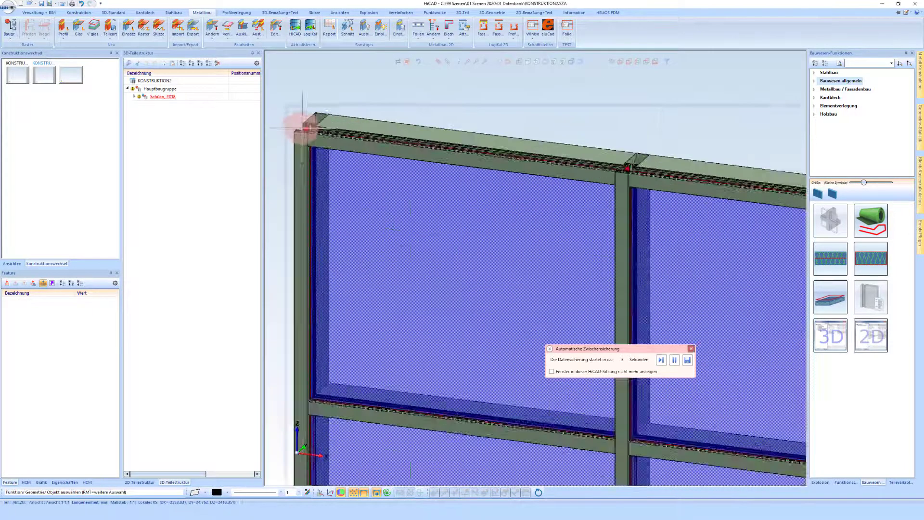
scroll(309, 120, up, 2)
mouse_move(356, 155)
middle_down()
mouse_move(376, 165)
mouse_move(413, 155)
mouse_move(474, 174)
middle_up()
scroll(330, 140, down, 2)
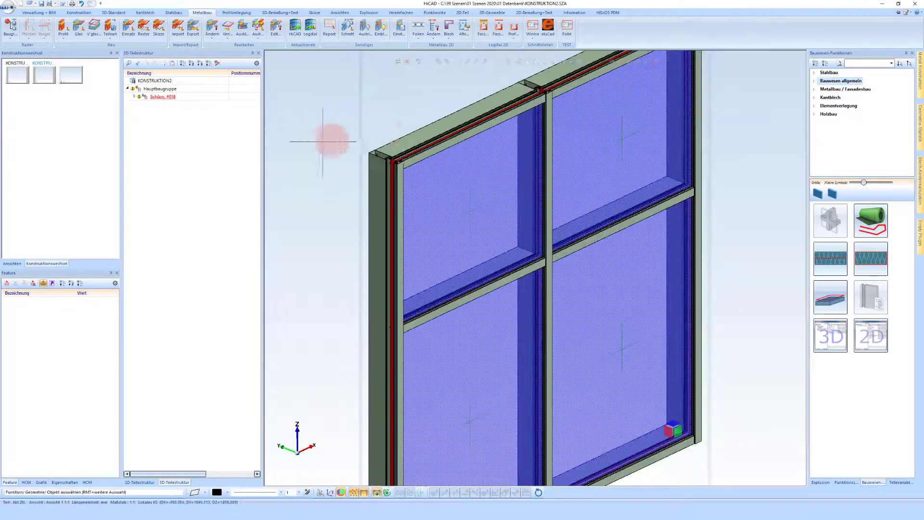
scroll(406, 118, up, 1)
scroll(378, 154, down, 3)
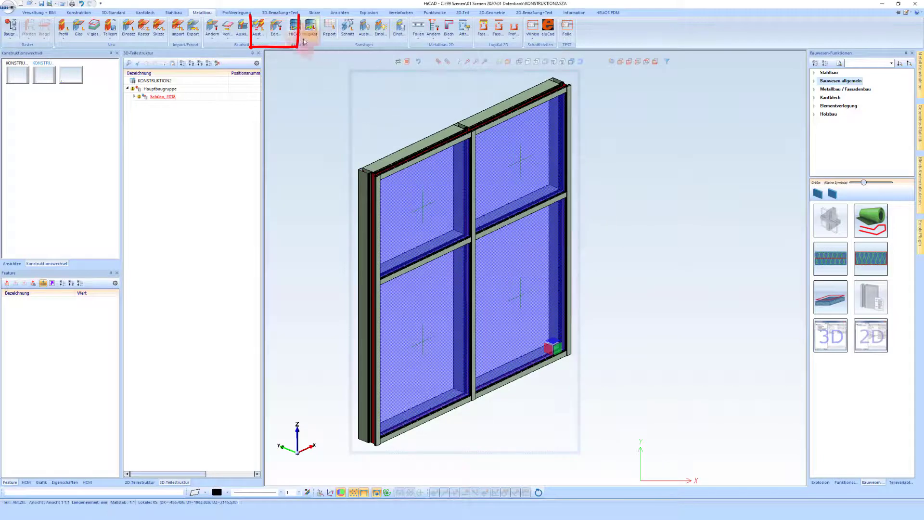
Use LogiKal Edit on the placed facade element to reopen position 018.
click(278, 33)
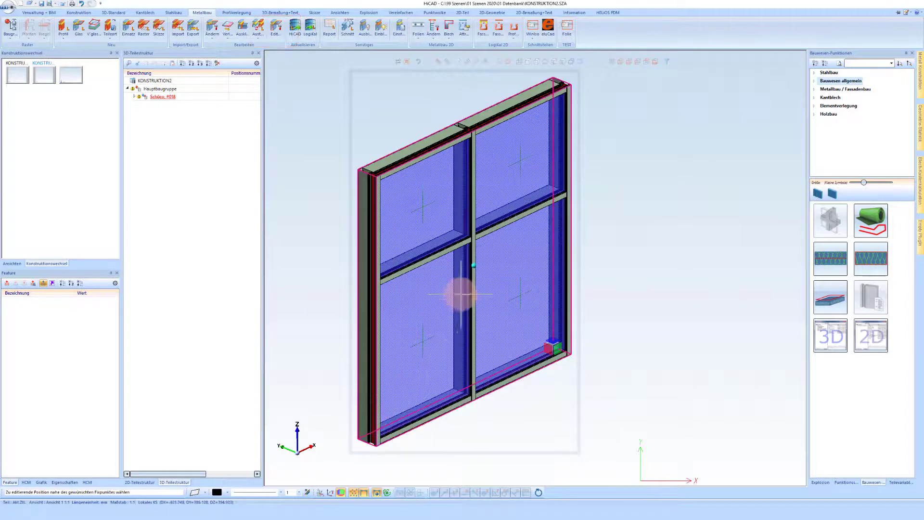
click(470, 281)
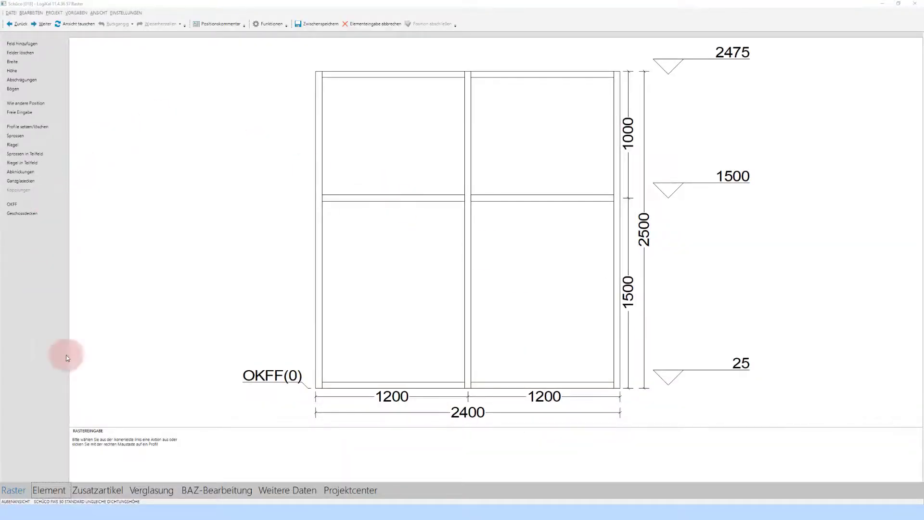
Set the inner top and bottom overhangs of all mullions to 150 mm in Profileinstände.
click(61, 490)
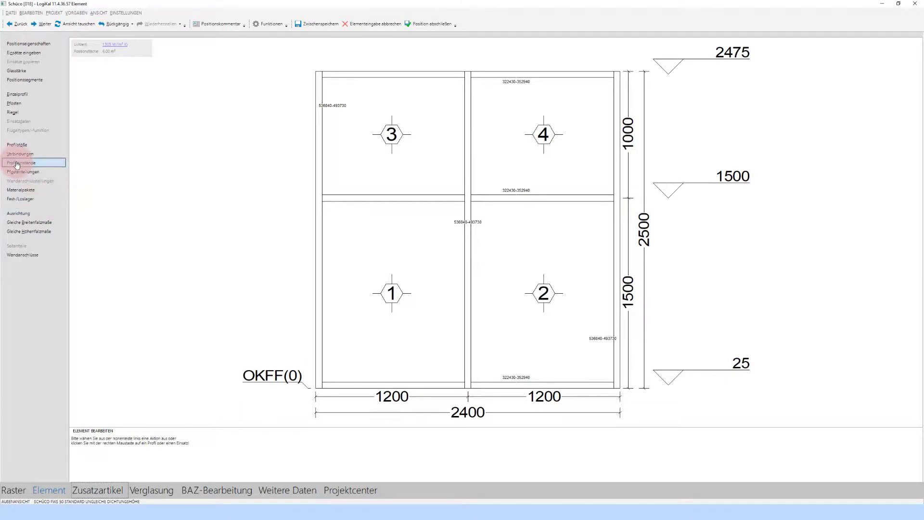
click(17, 163)
click(404, 235)
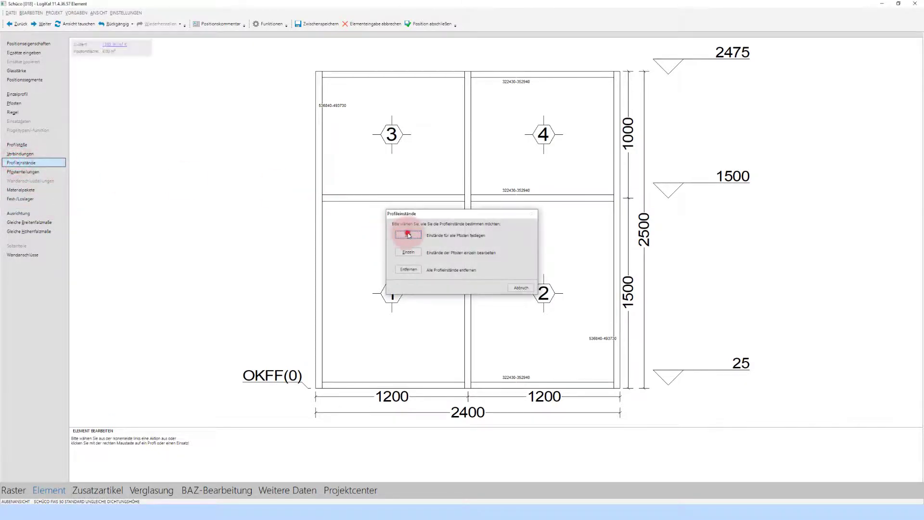
click(469, 233)
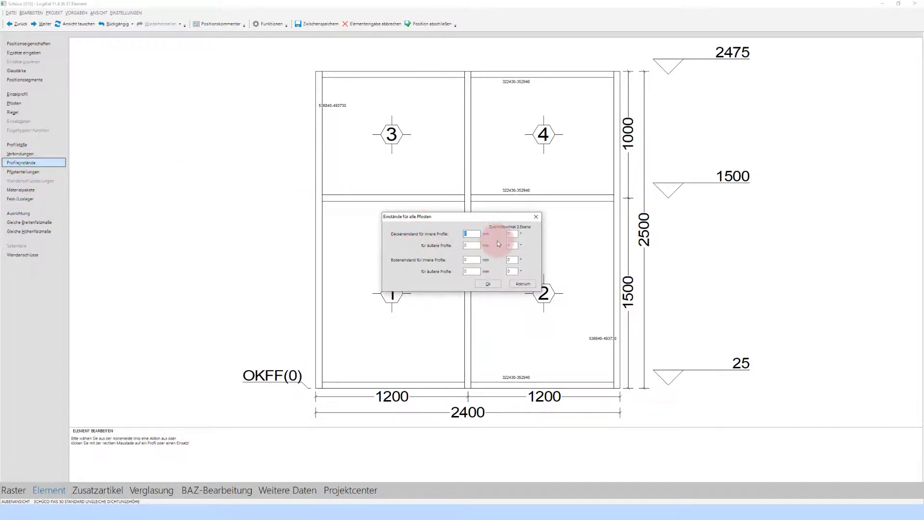
text(150)
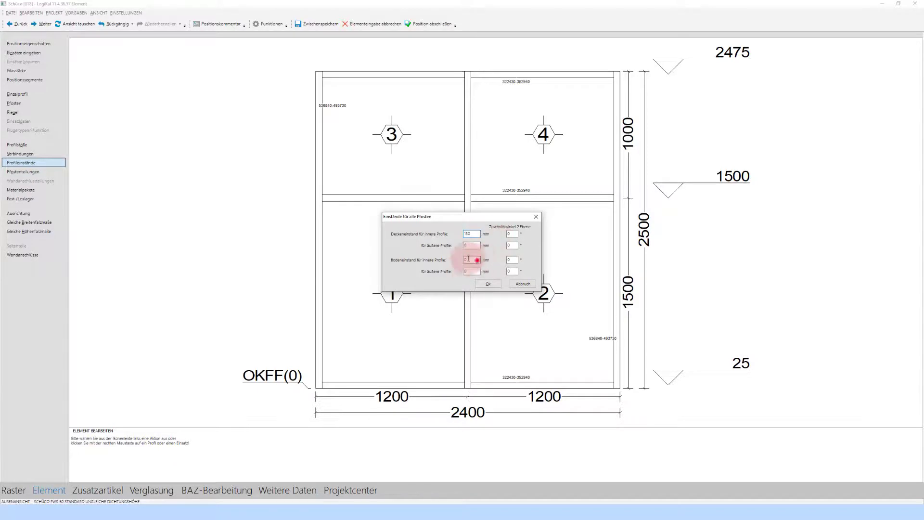
click(477, 260)
text(150)
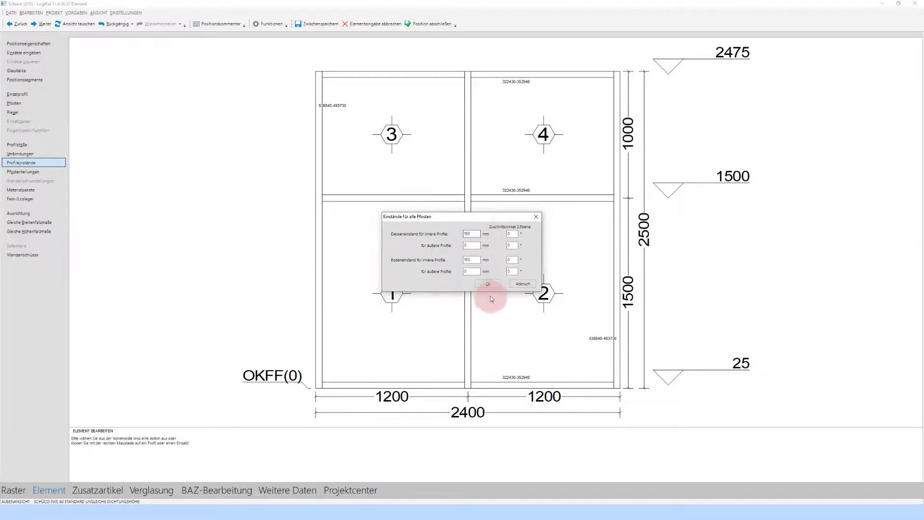
click(496, 284)
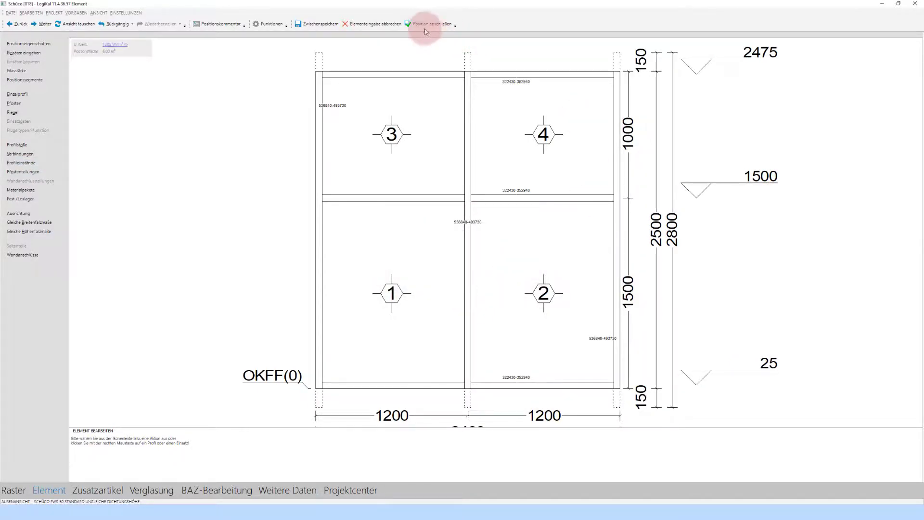
Finish position 018 so HiCAD rebuilds the facade element with the overhanging mullions.
click(427, 25)
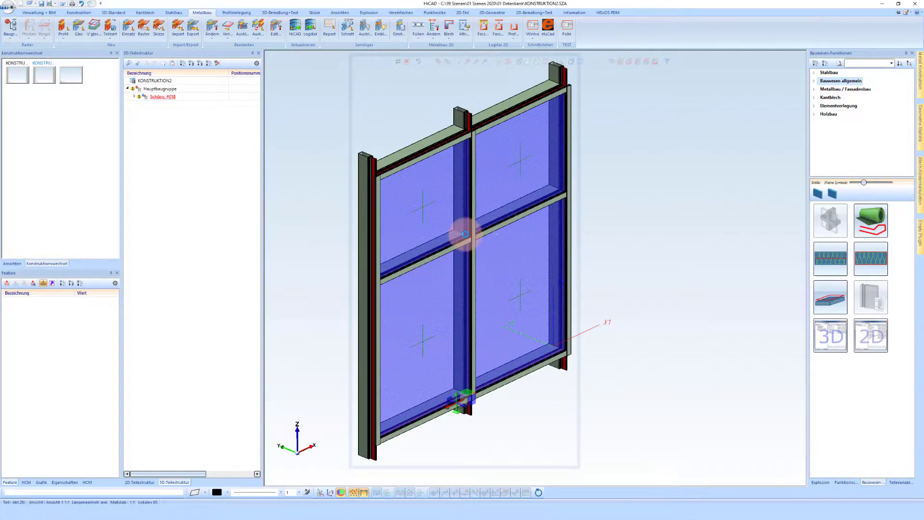
scroll(459, 236, down, 2)
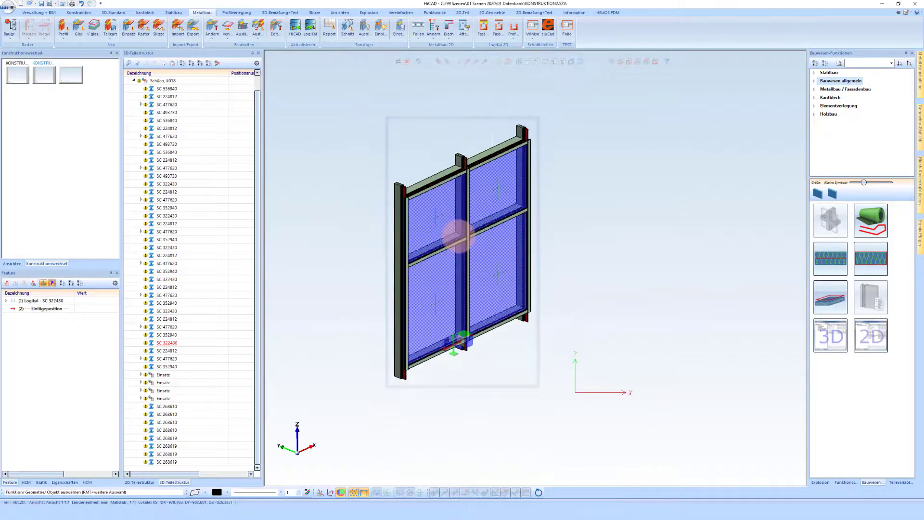
scroll(407, 202, up, 1)
scroll(409, 189, up, 4)
Orbit and zoom the facade to inspect the mullions projecting above and below the frame.
middle_drag(418, 172, 371, 171)
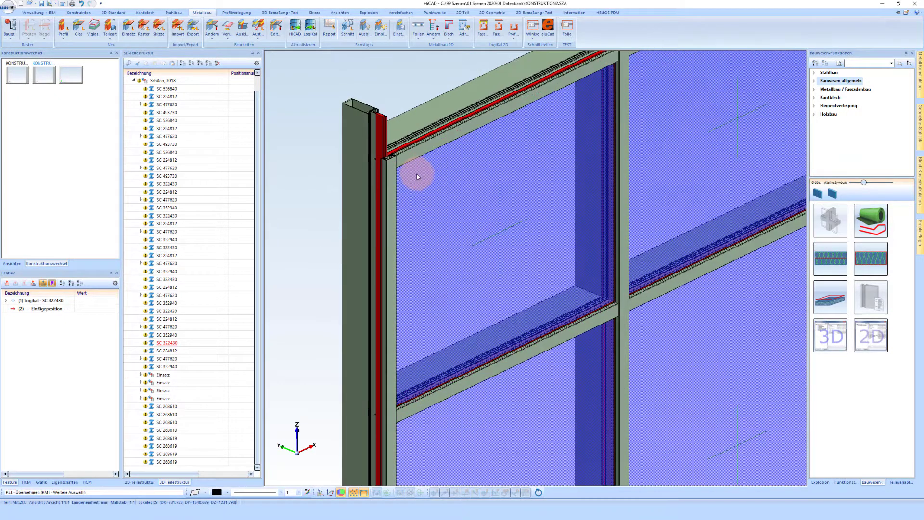
scroll(371, 171, down, 1)
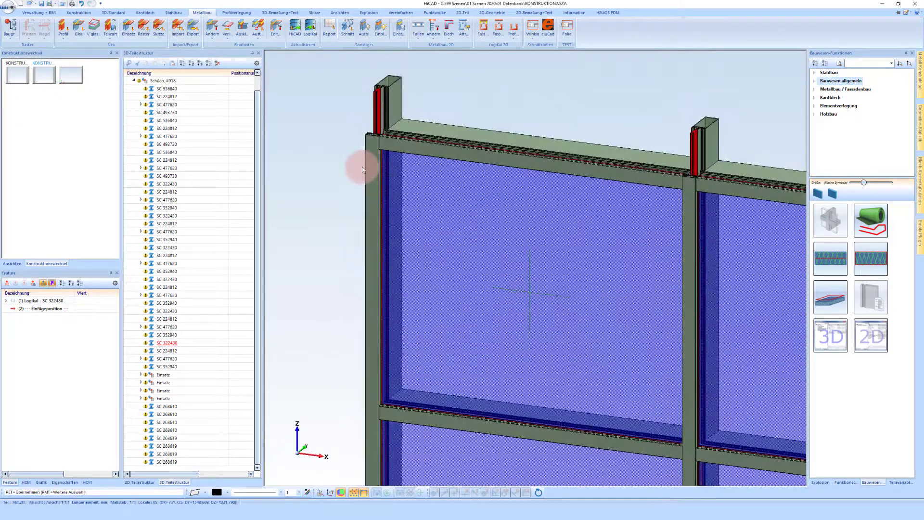
scroll(355, 157, down, 3)
scroll(377, 158, down, 2)
scroll(355, 295, up, 3)
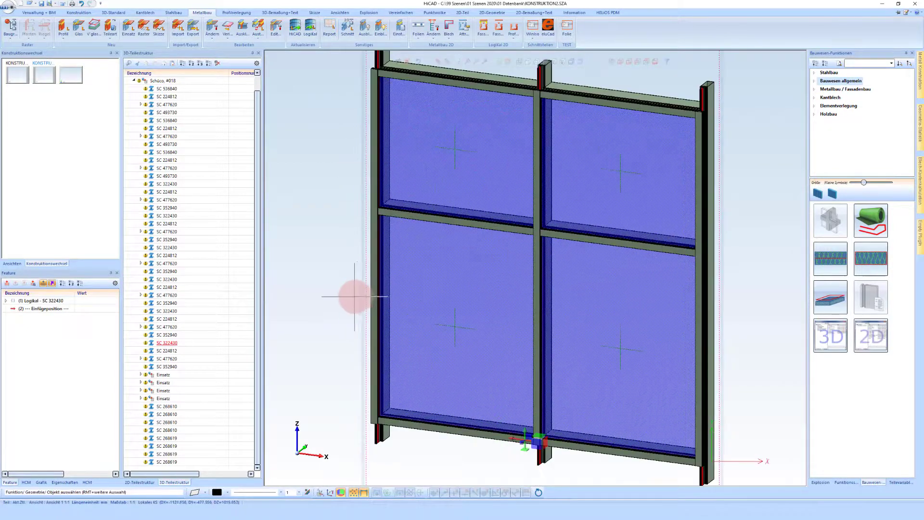
scroll(355, 289, down, 2)
scroll(348, 274, up, 1)
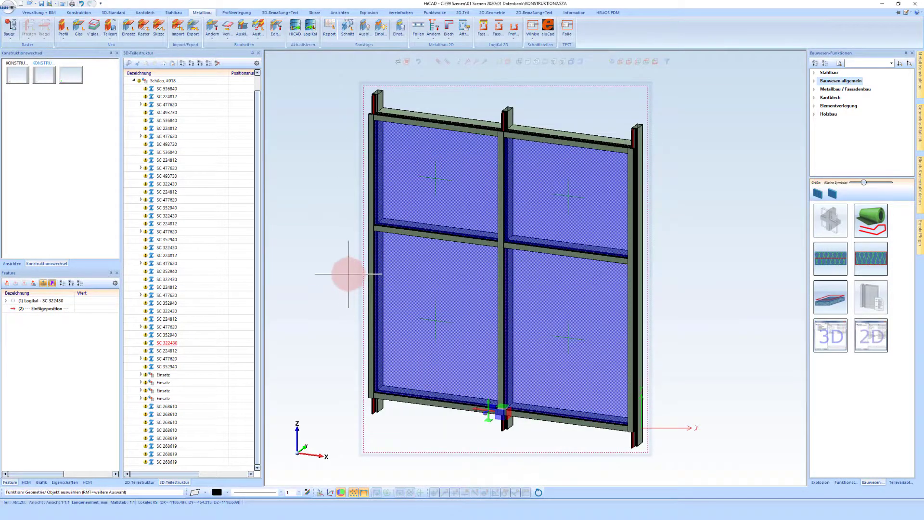